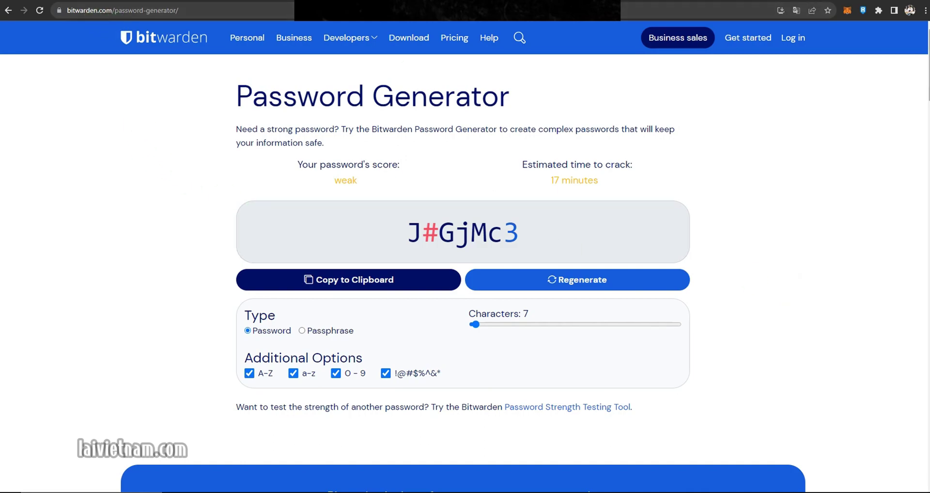
# - Scroll the generator page and raise the password length from 7 to 14 characters
pyautogui.press('End')
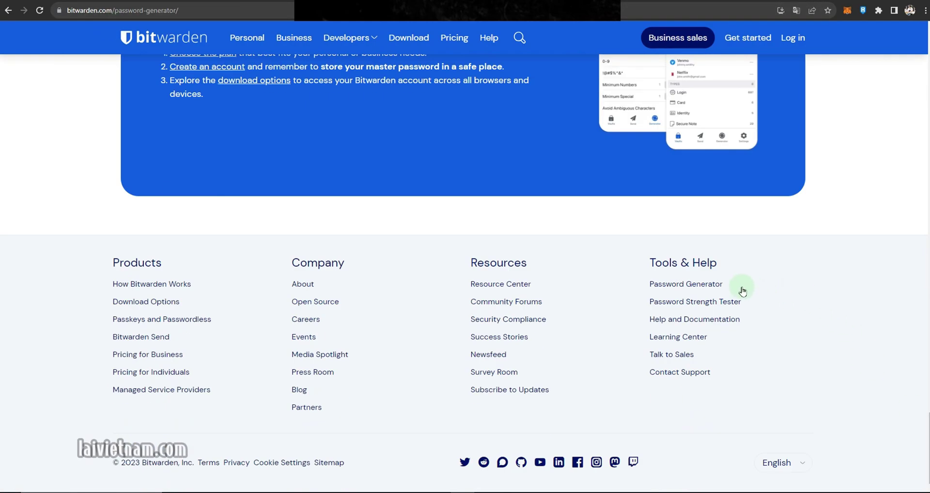
pyautogui.press('Home')
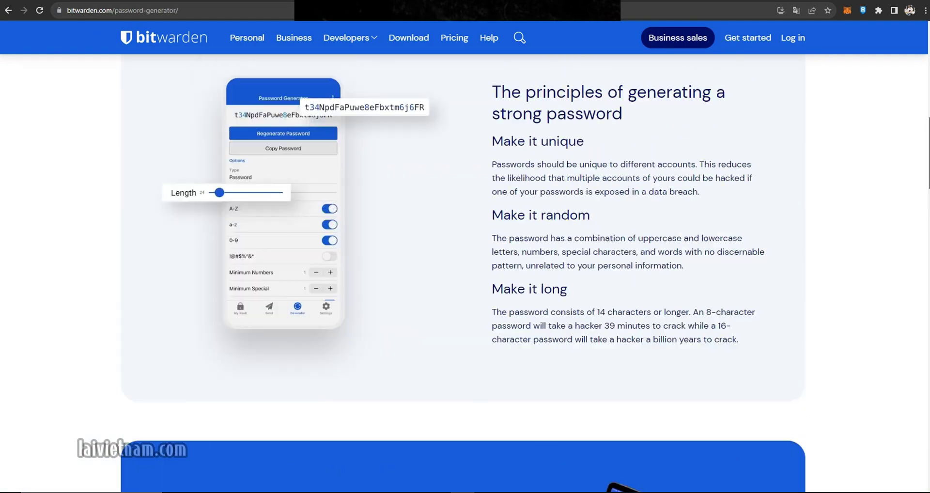
pyautogui.scroll(1, 751, 218)
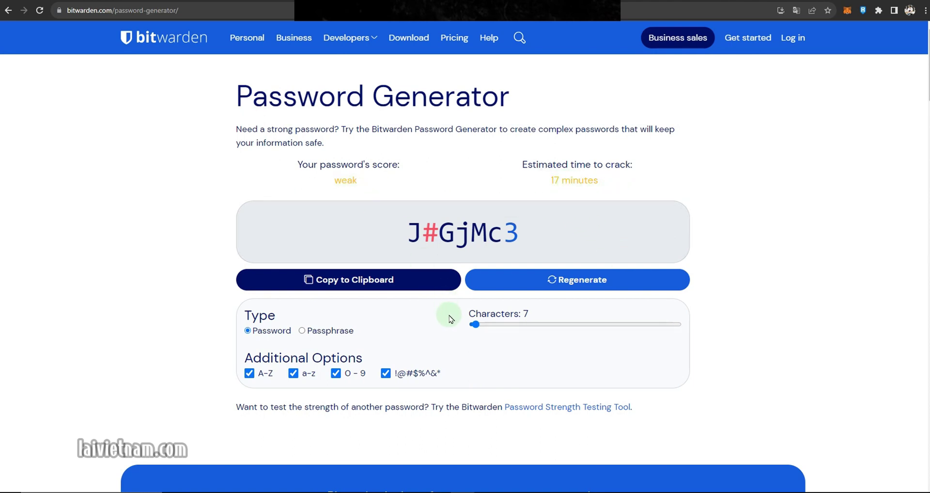
pyautogui.moveTo(473, 325); pyautogui.dragTo(482, 328)
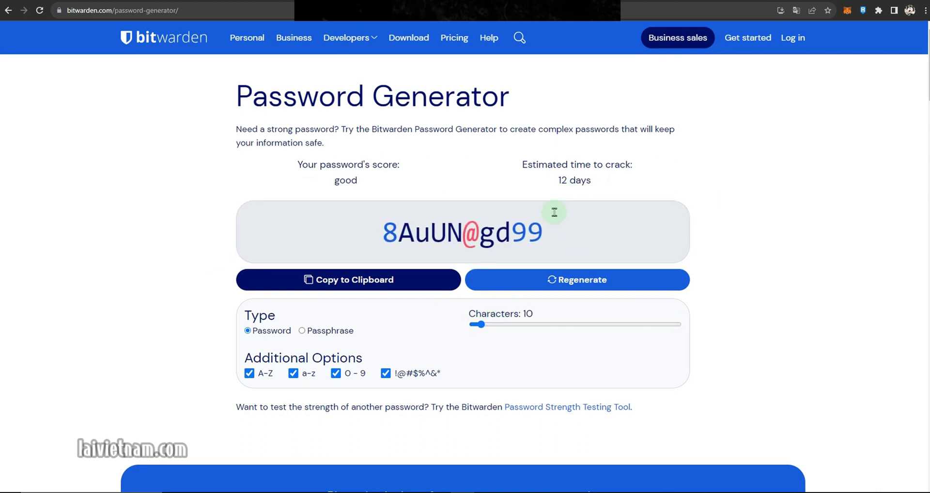
pyautogui.moveTo(482, 327); pyautogui.dragTo(485, 327)
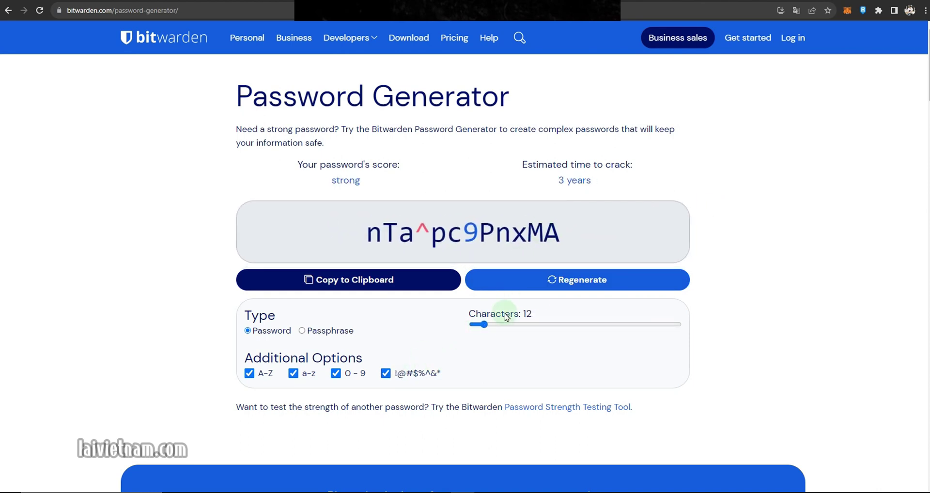
pyautogui.moveTo(485, 327); pyautogui.dragTo(488, 326)
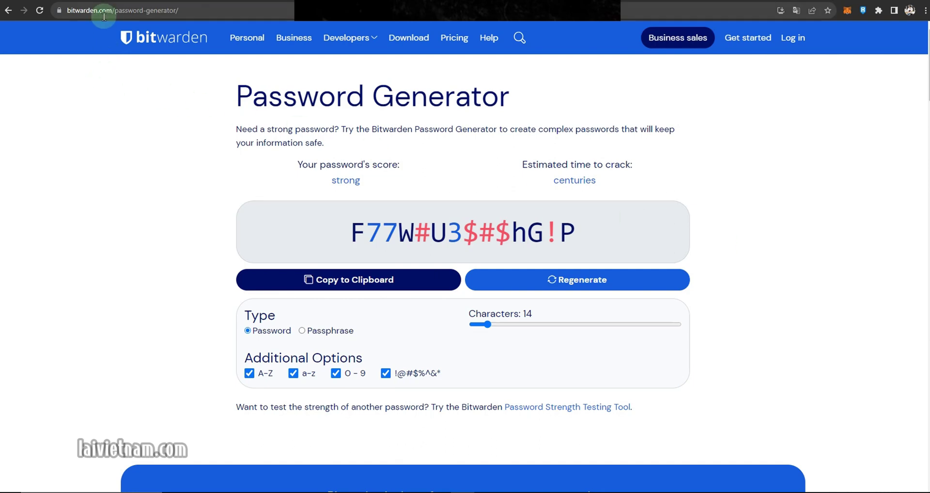
# - Register a new account, send its verification email, and log in to the empty vault
pyautogui.click(755, 38)
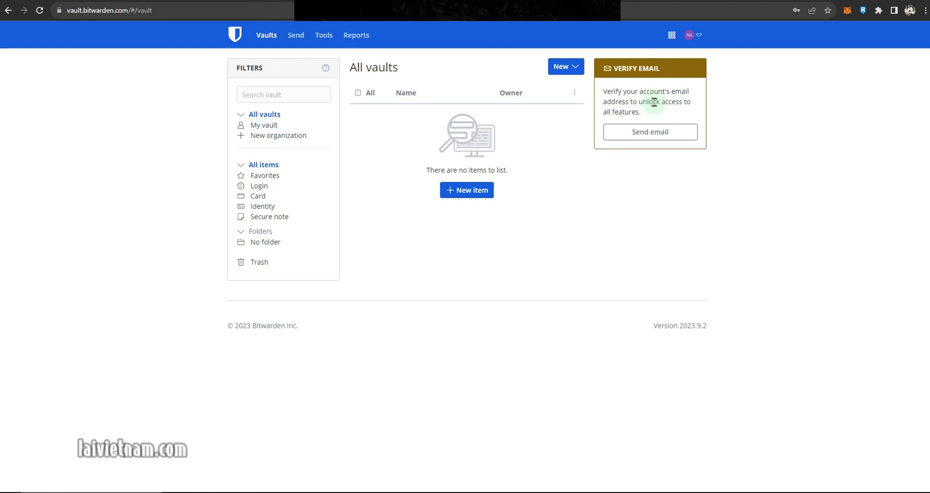
pyautogui.click(653, 136)
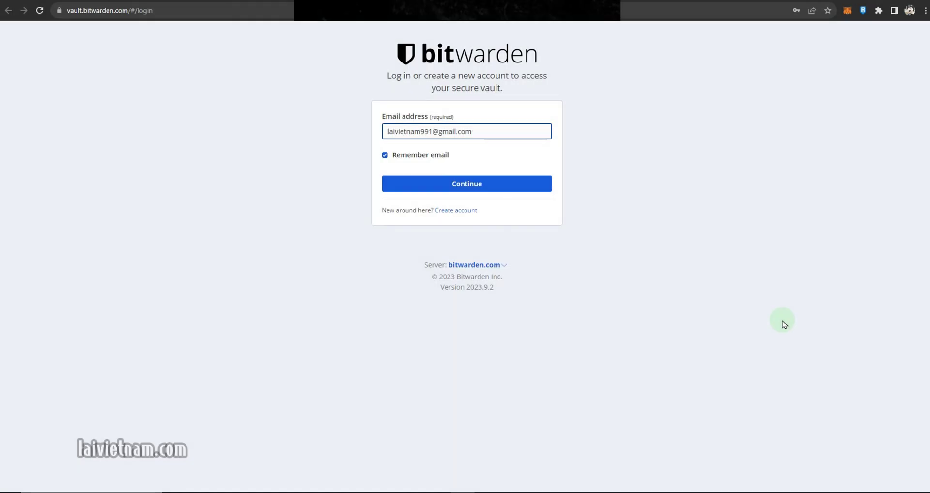
pyautogui.click(469, 187)
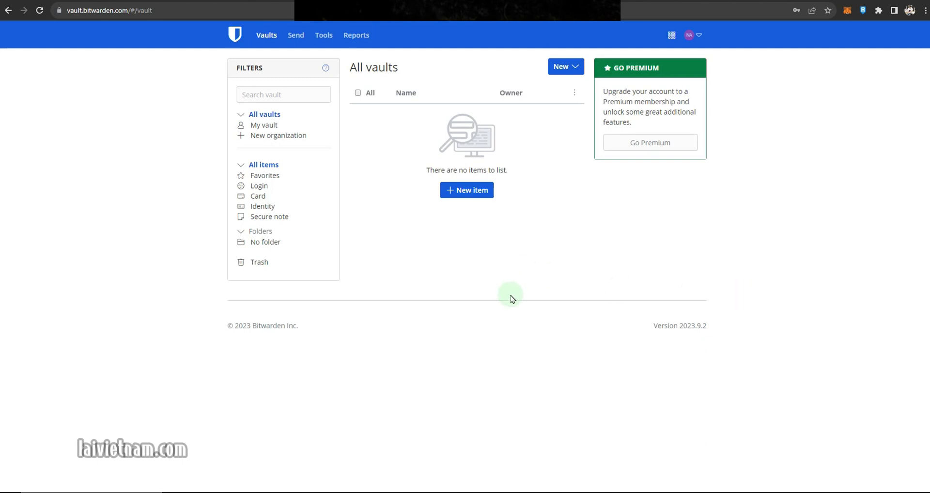
# - Go to the Two-step login settings under Account settings > Security
pyautogui.click(698, 36)
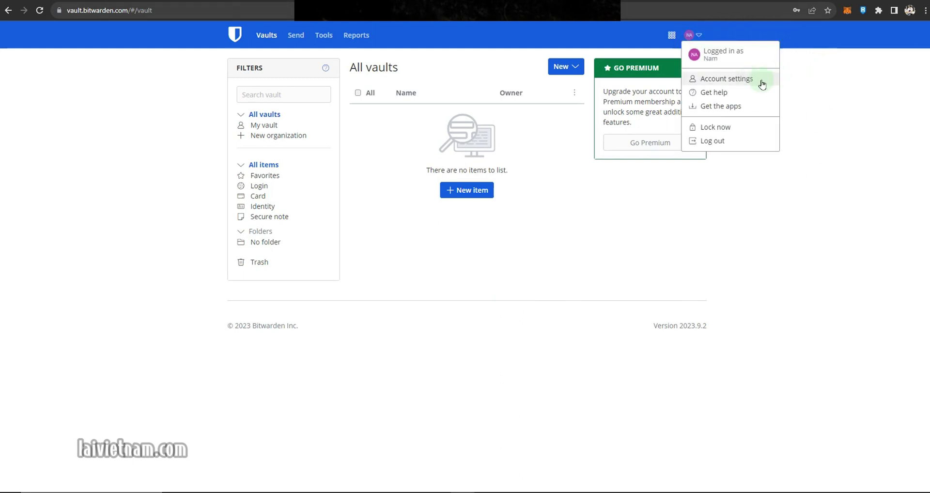
pyautogui.click(758, 80)
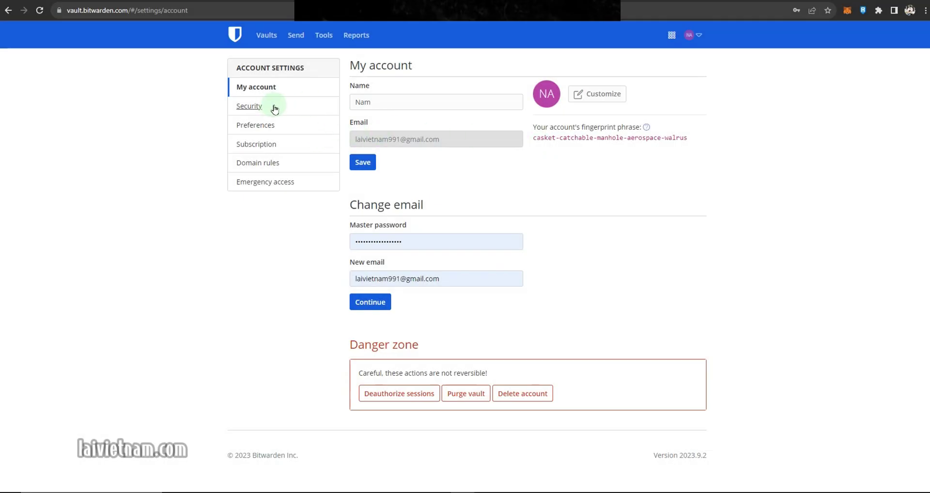
pyautogui.click(294, 109)
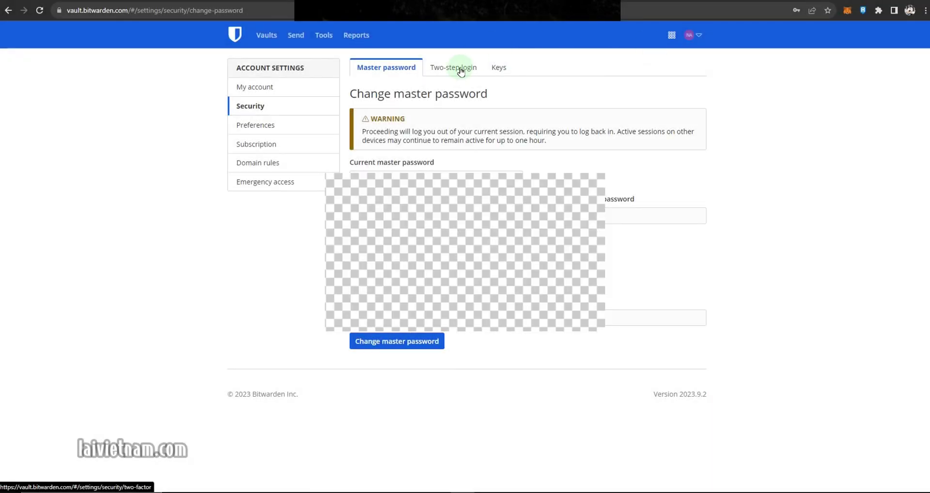
pyautogui.click(461, 68)
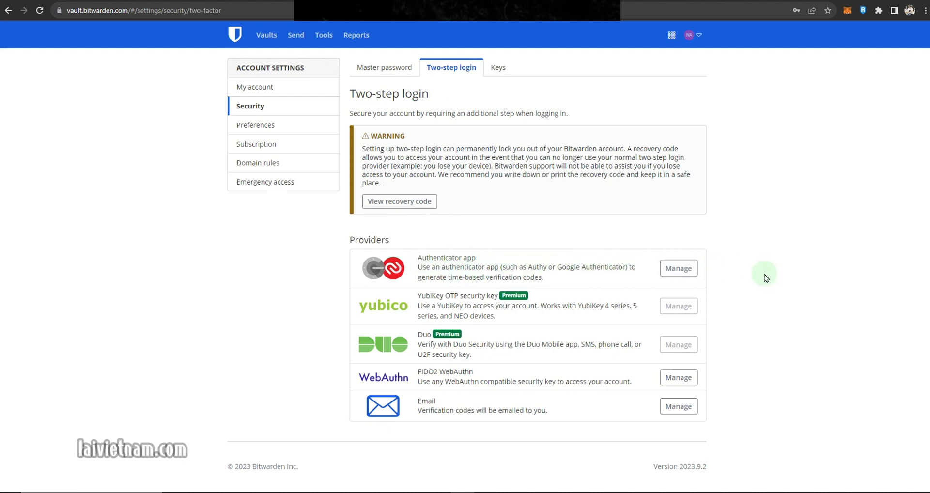
# - Enable the authenticator app as a two-step login provider with the verification code
pyautogui.click(682, 279)
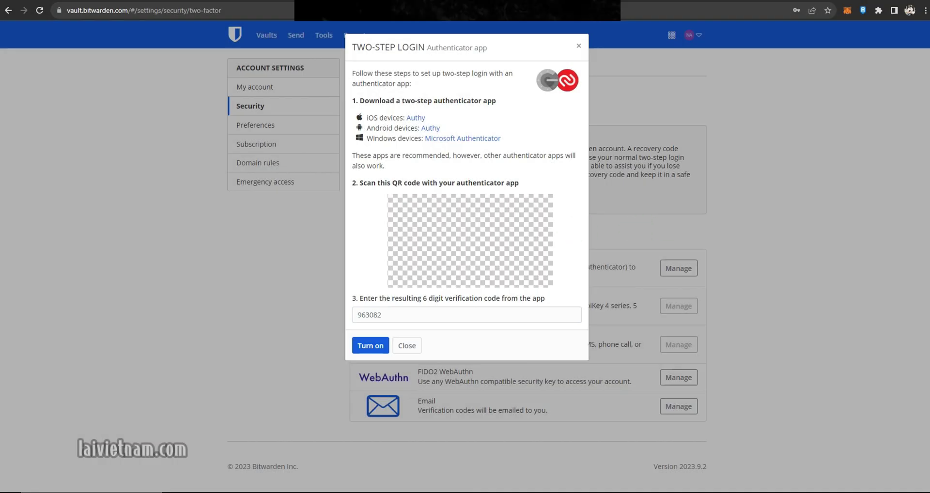
pyautogui.click(372, 347)
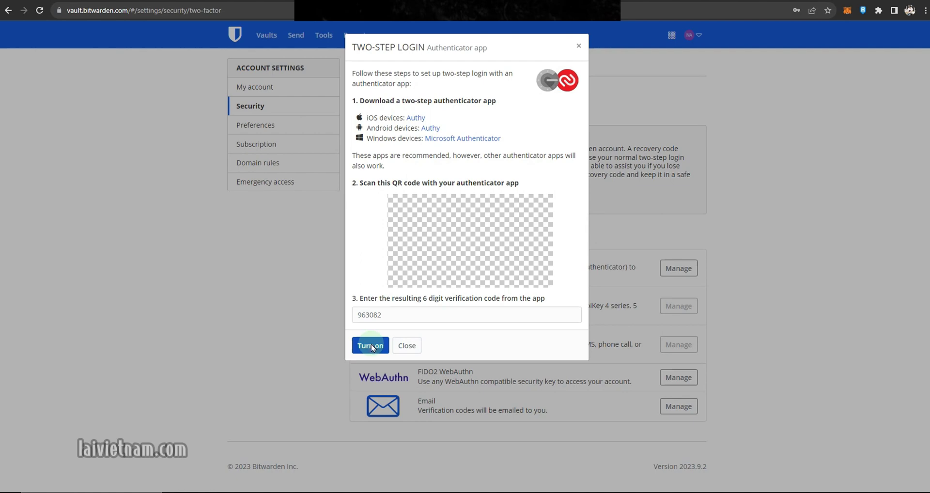
pyautogui.click(411, 351)
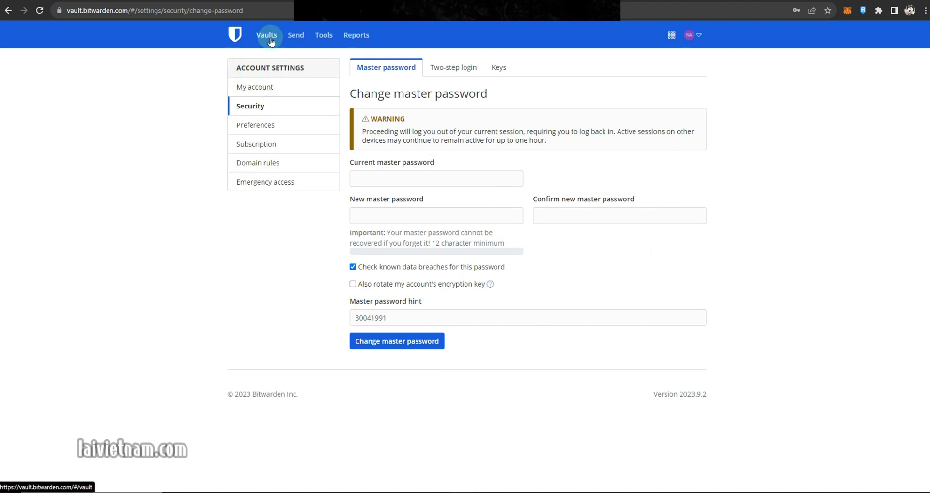
# - Create a vault folder named Sàn giao dịch and filter the vault to it
pyautogui.click(266, 35)
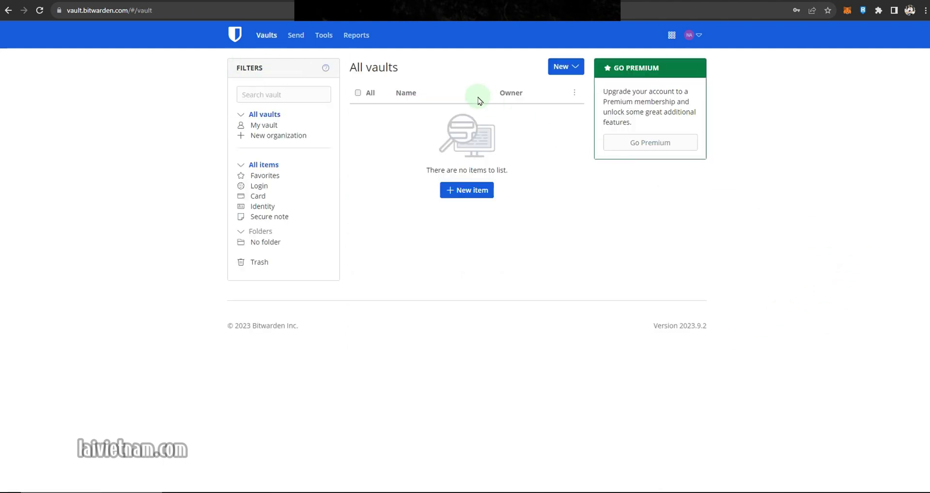
pyautogui.click(574, 72)
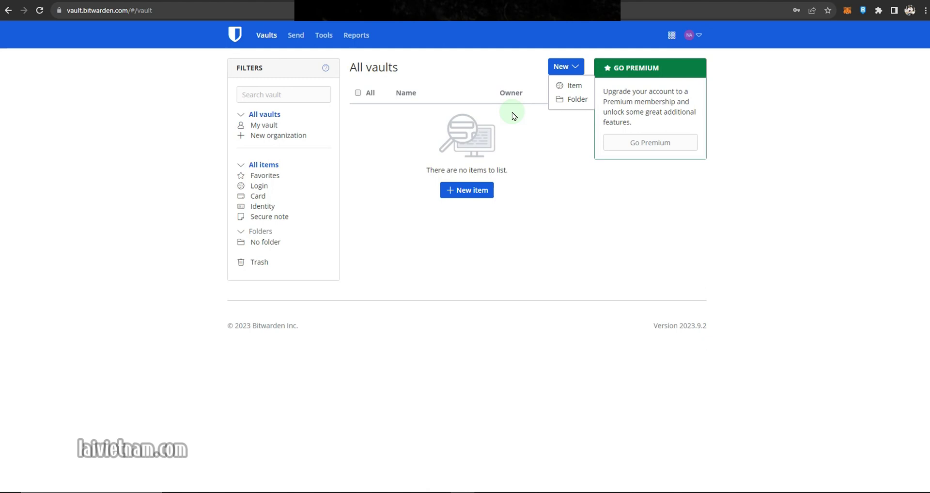
pyautogui.click(563, 102)
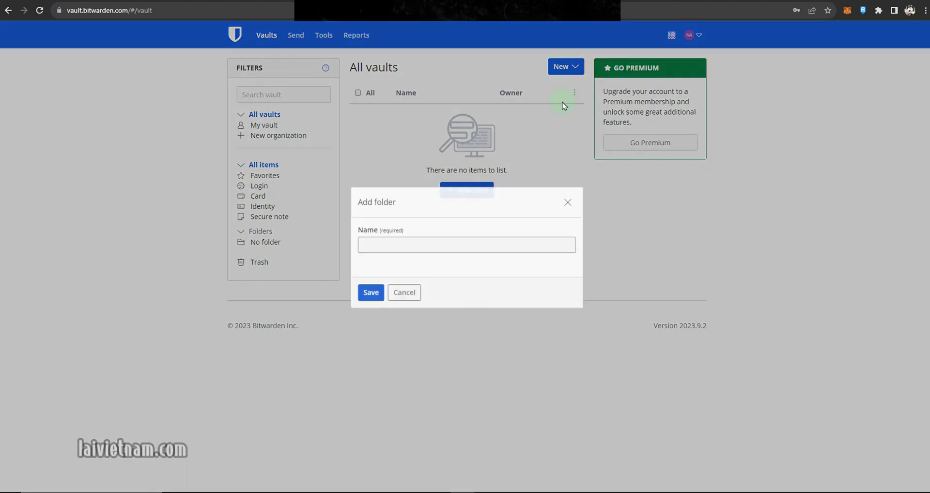
pyautogui.write('Sàn giao dịch')
pyautogui.click(369, 295)
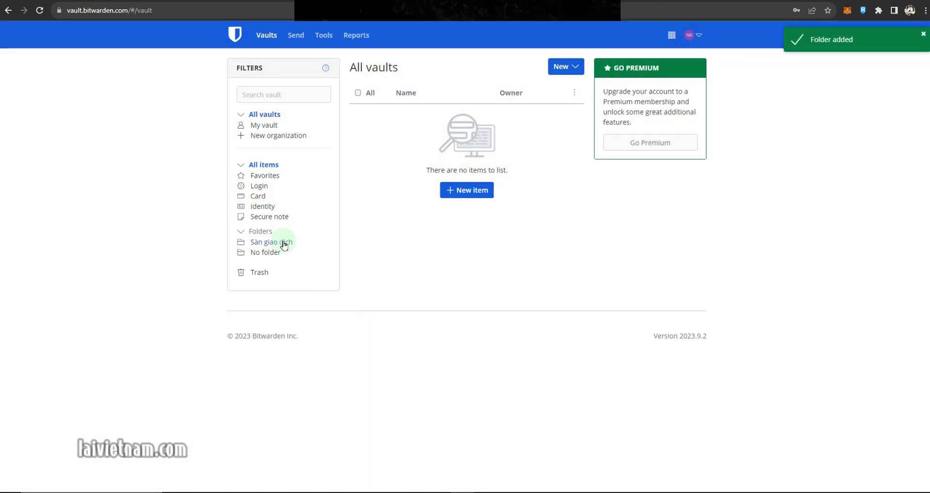
pyautogui.click(283, 242)
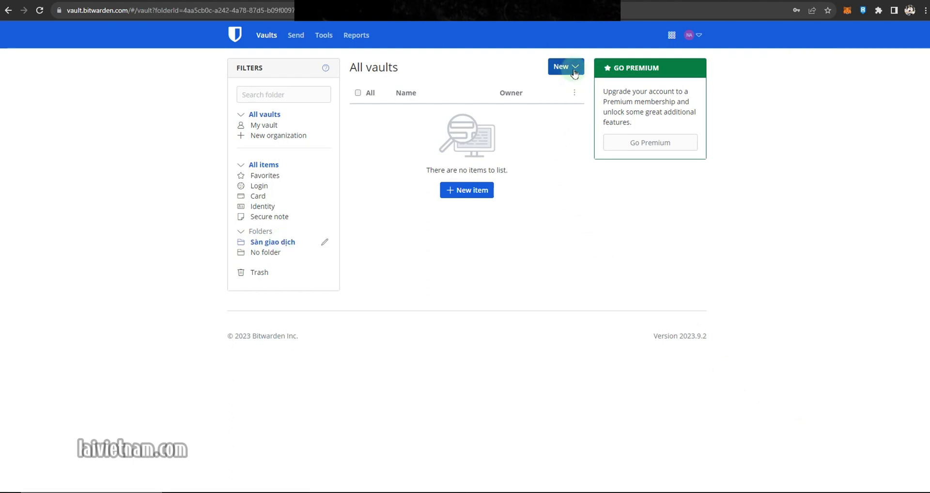
# - Add a second folder named Cá nhân, then start a new vault item
pyautogui.click(571, 68)
pyautogui.click(576, 99)
pyautogui.click(428, 253)
pyautogui.write('Cá nhân')
pyautogui.click(370, 301)
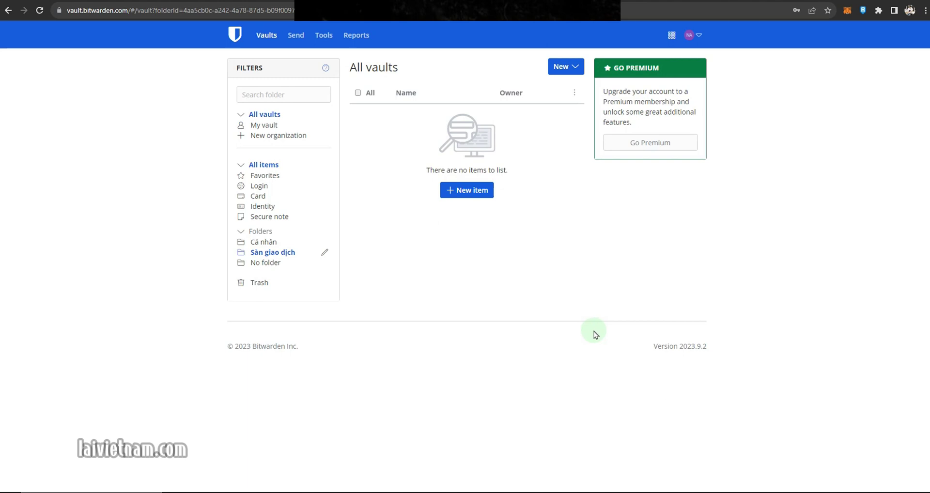
pyautogui.click(461, 193)
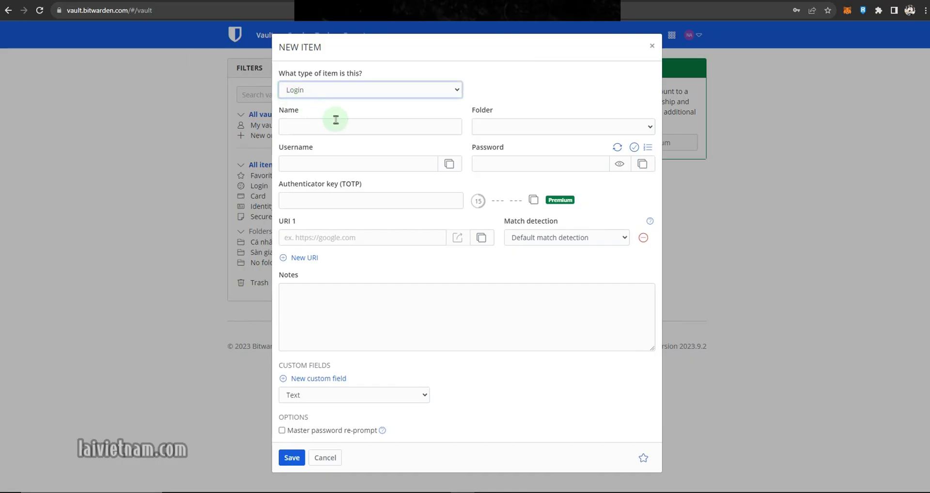
# - Name the item Hội Viên, file it under Cá nhân, and paste the account e-mail as username
pyautogui.click(336, 120)
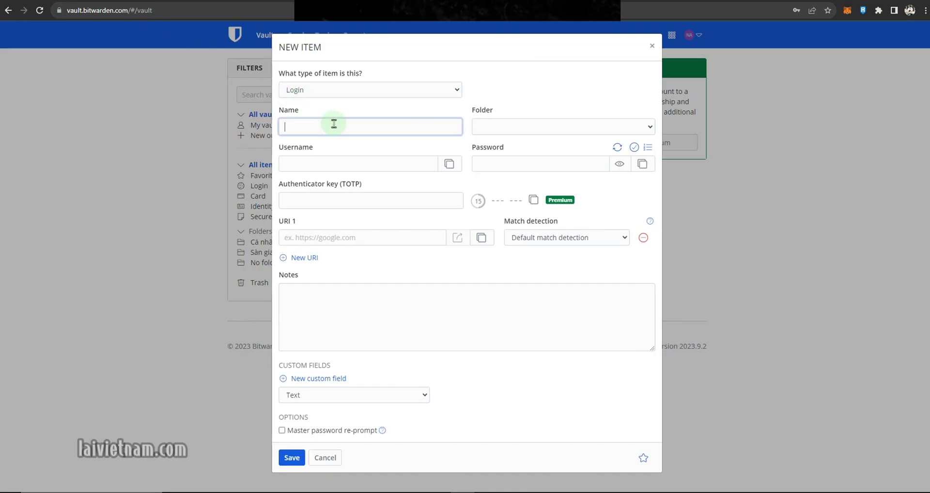
pyautogui.write('Hội Viên')
pyautogui.click(562, 127)
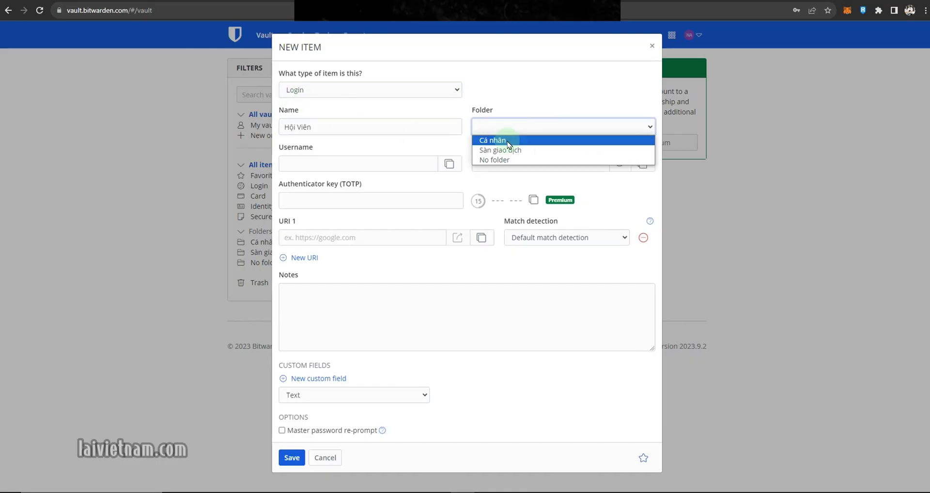
pyautogui.click(508, 144)
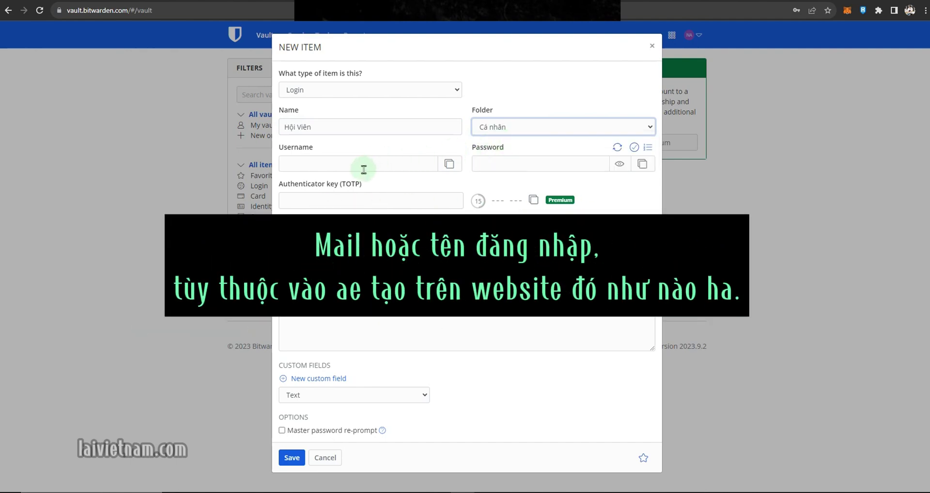
pyautogui.click(364, 167)
pyautogui.hotkey('ctrl', 'v')
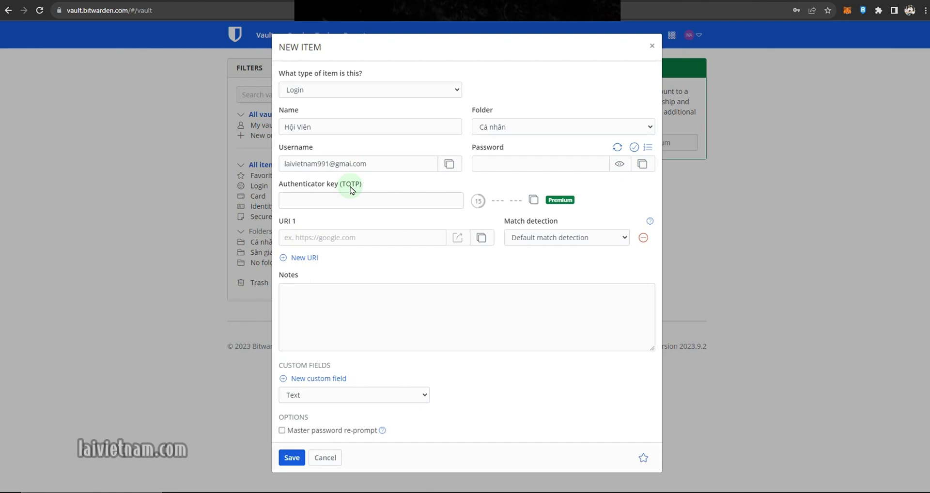
# - Copy the course page address into URI 1, generate a password, and save the item
pyautogui.hotkey('ctrl', 'Tab')
pyautogui.hotkey('ctrl', 'l')
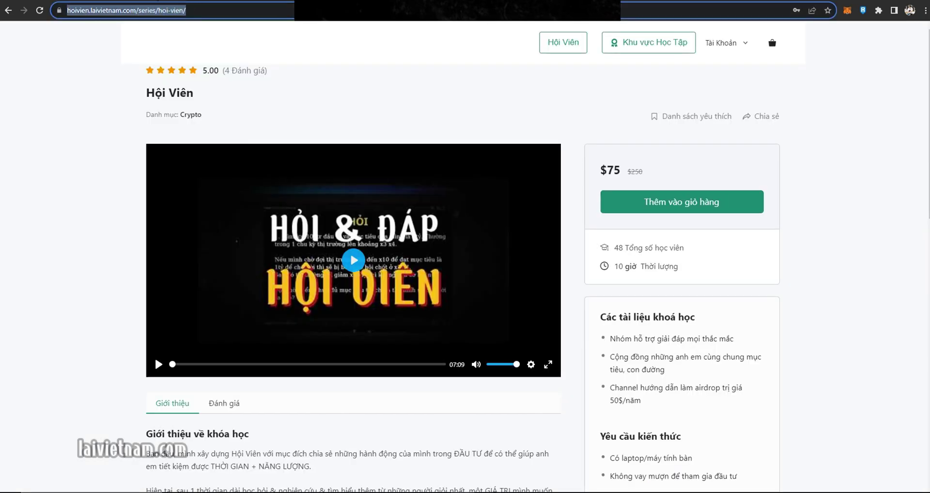
pyautogui.hotkey('ctrl', 'c')
pyautogui.hotkey('ctrl', 'shift', 'Tab')
pyautogui.click(317, 237)
pyautogui.hotkey('ctrl', 'v')
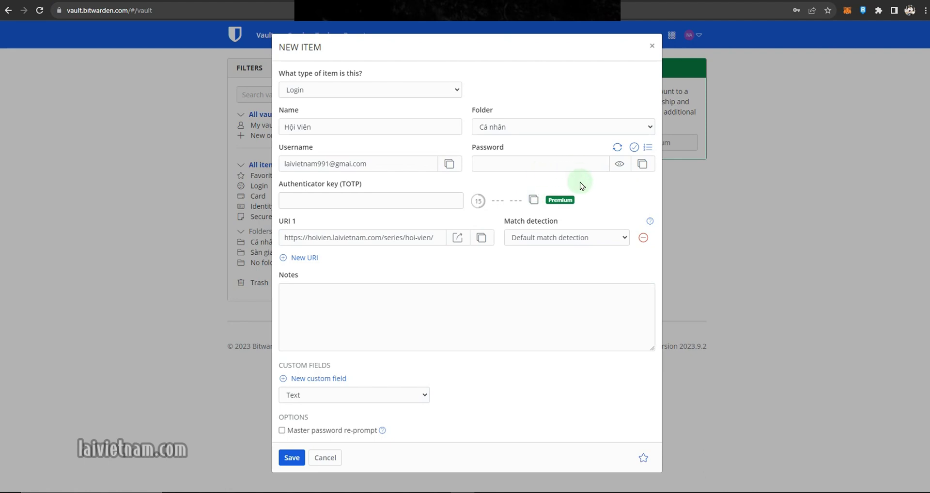
pyautogui.click(617, 147)
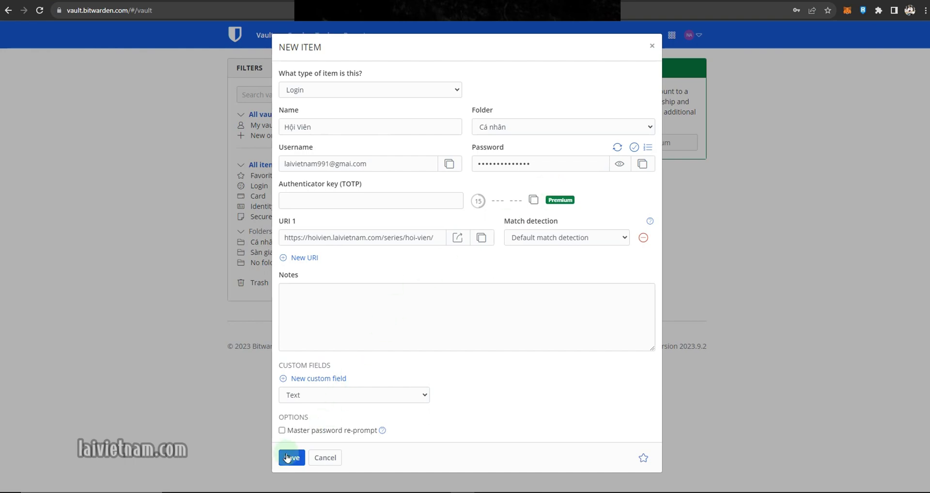
pyautogui.click(290, 457)
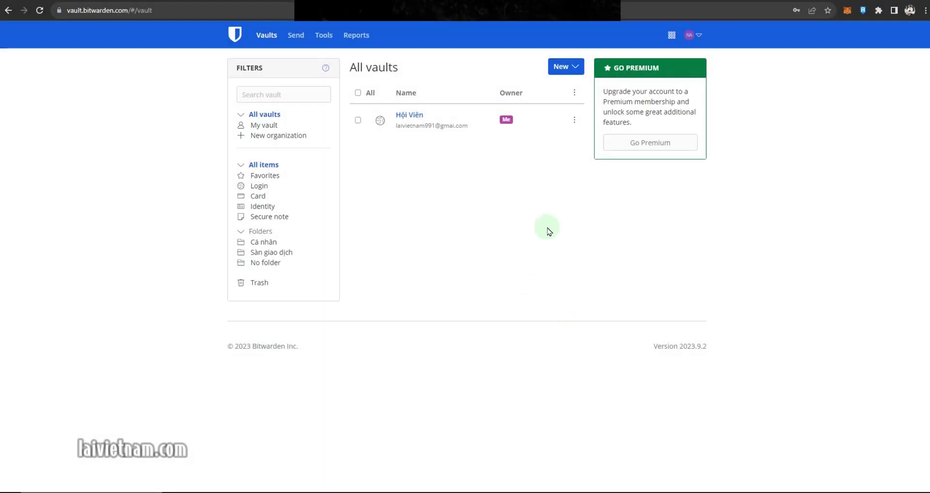
# - Launch the Hội Viên site from its saved login and open the site's login page
pyautogui.click(574, 121)
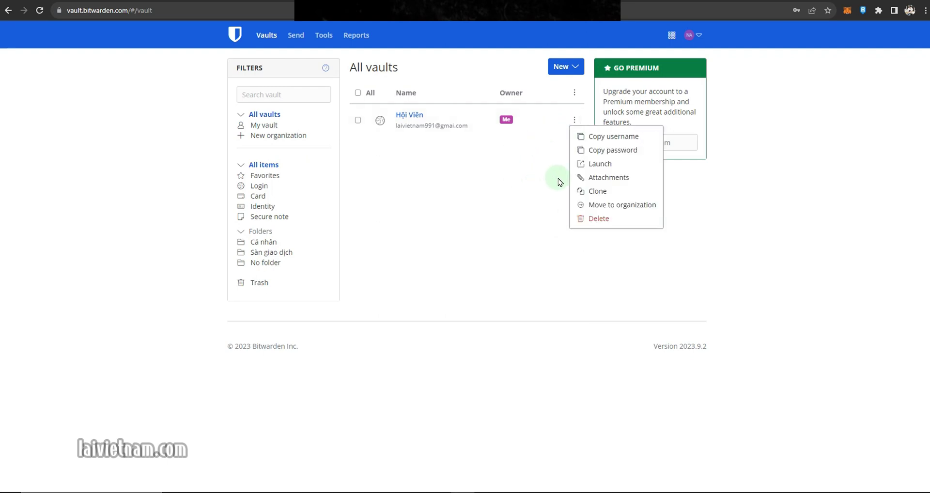
pyautogui.click(617, 165)
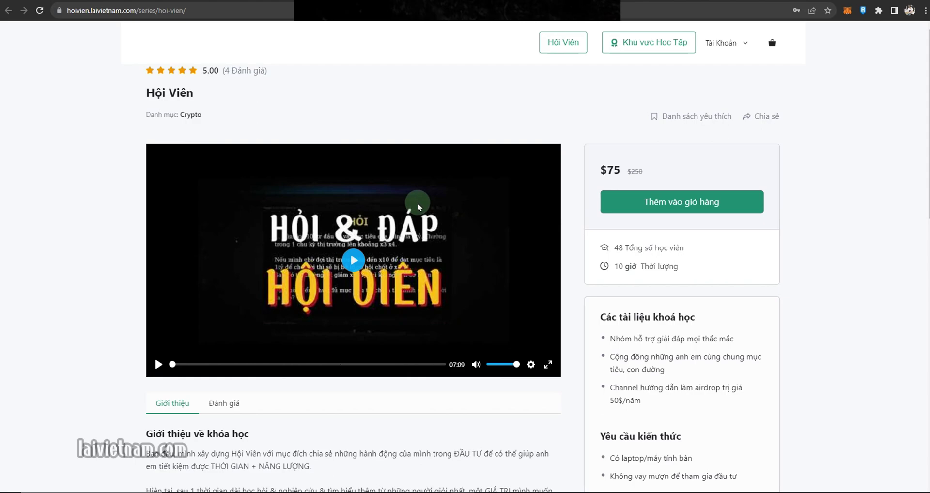
pyautogui.click(140, 2)
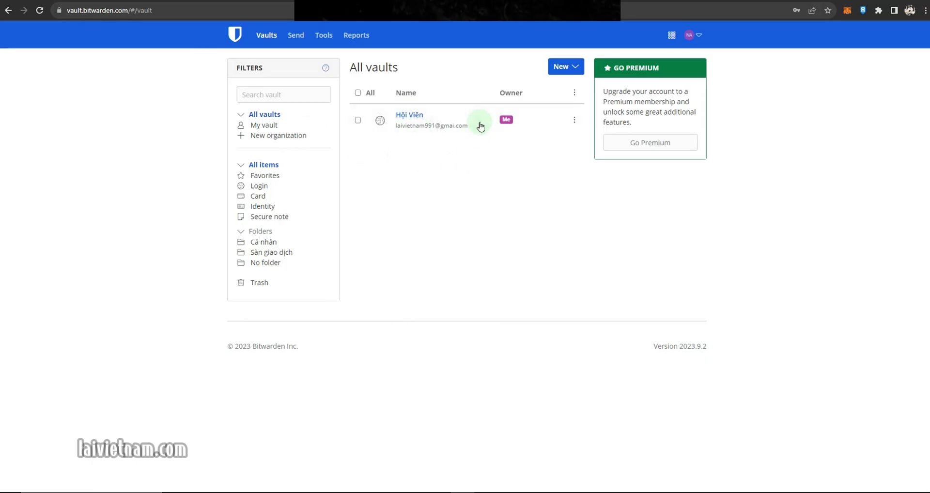
pyautogui.hotkey('ctrl', 'Tab')
pyautogui.moveTo(740, 47)
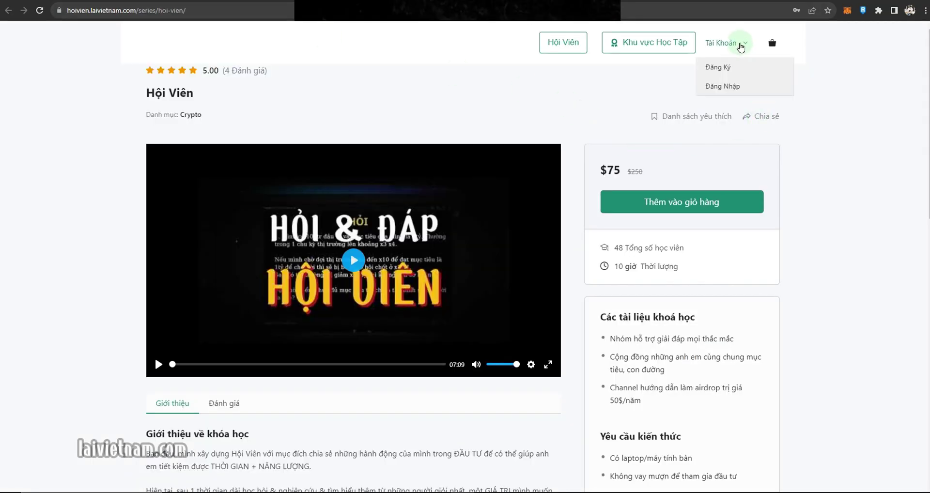
pyautogui.click(723, 86)
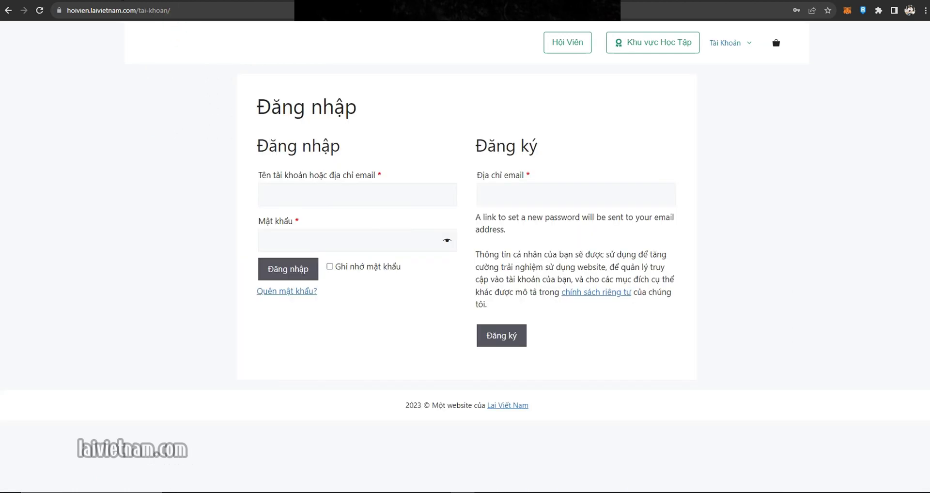
pyautogui.click(140, 2)
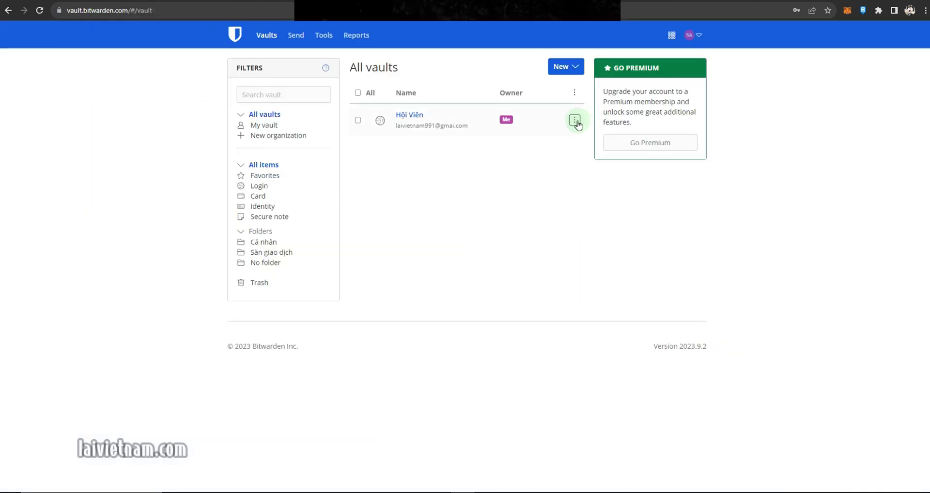
# - Copy the Hội Viên login's username and then its password from the vault
pyautogui.click(575, 121)
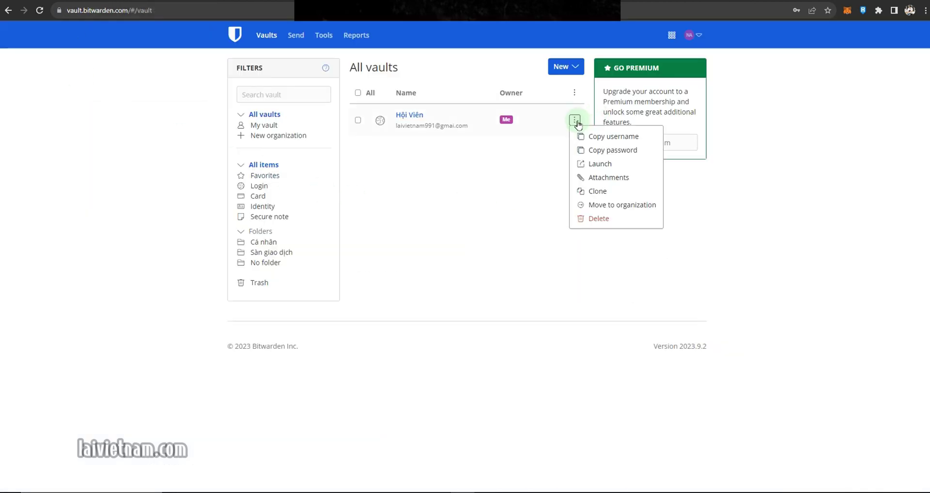
pyautogui.click(610, 137)
pyautogui.hotkey('ctrl', 'Tab')
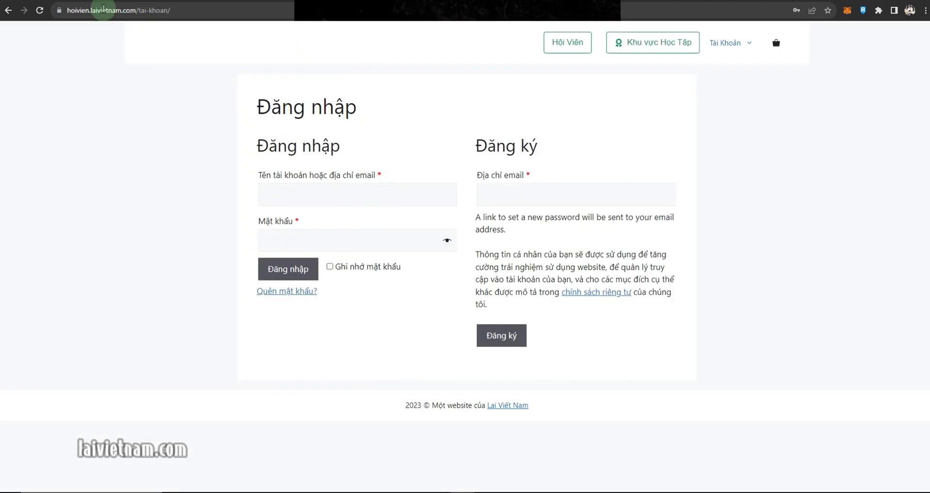
pyautogui.click(115, 3)
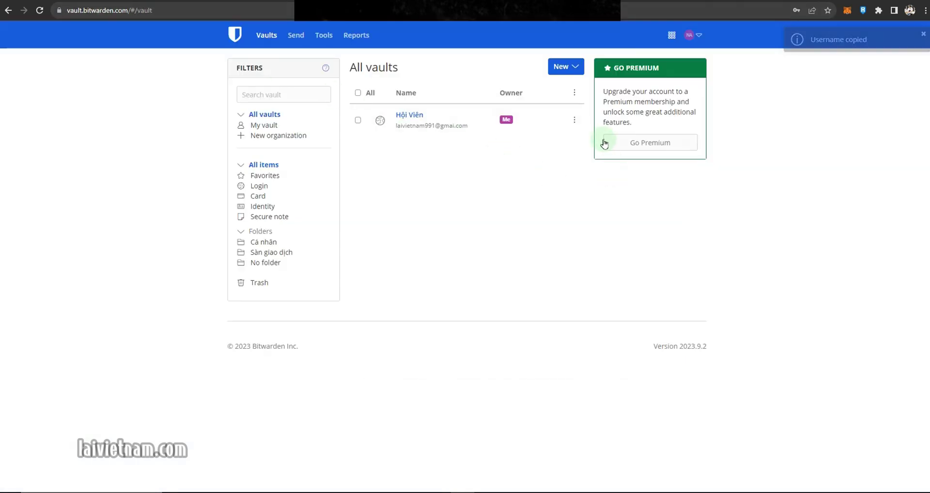
pyautogui.click(575, 121)
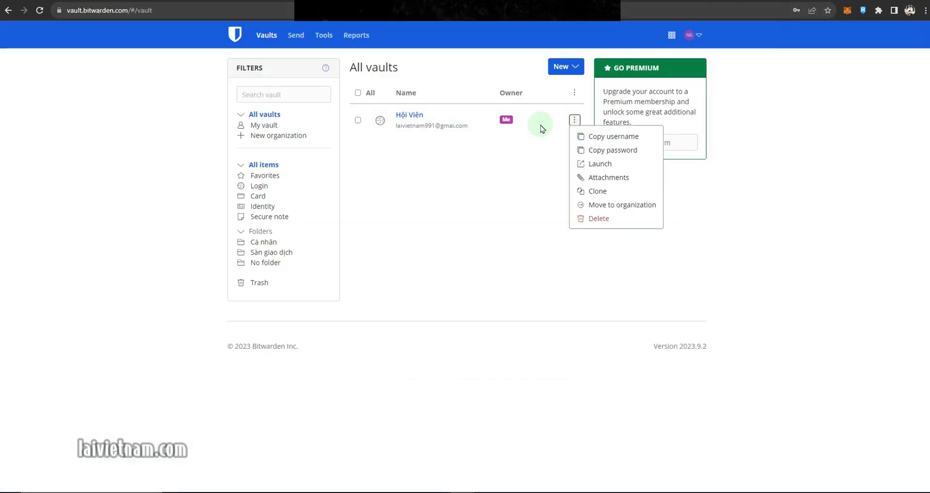
pyautogui.click(632, 152)
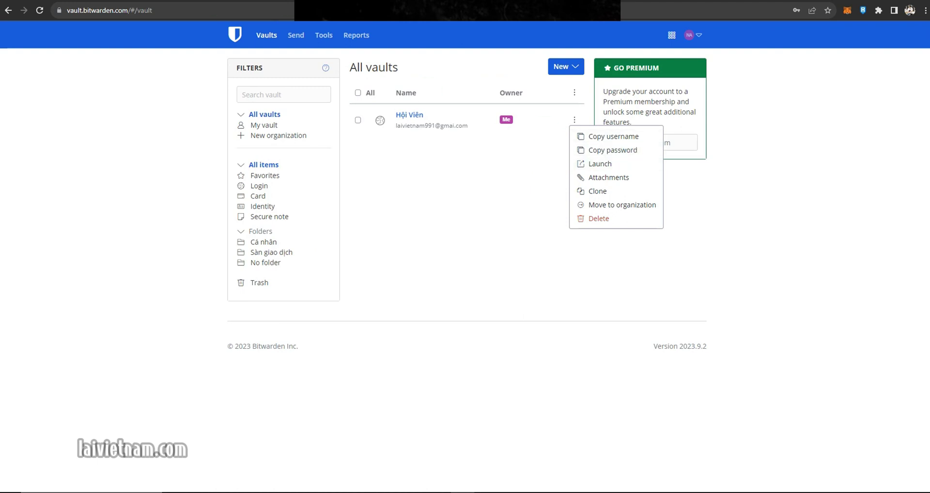
pyautogui.hotkey('ctrl', 'Tab')
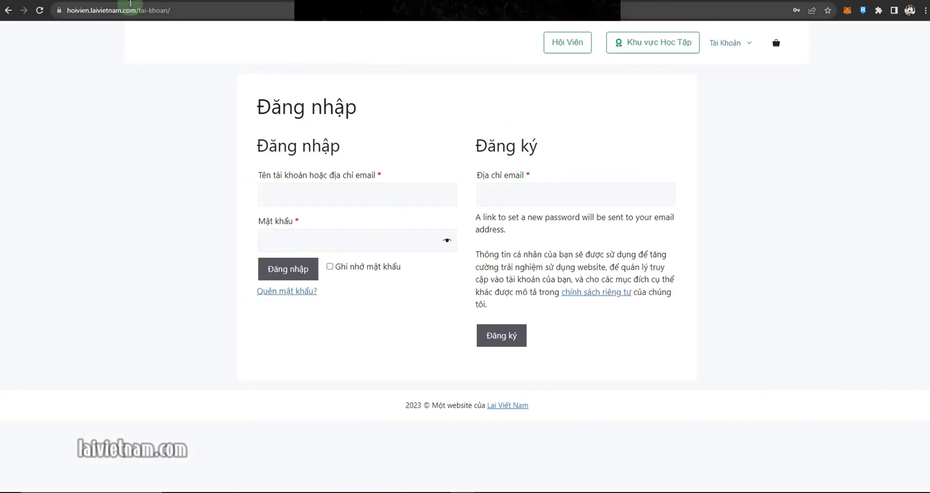
pyautogui.click(134, 3)
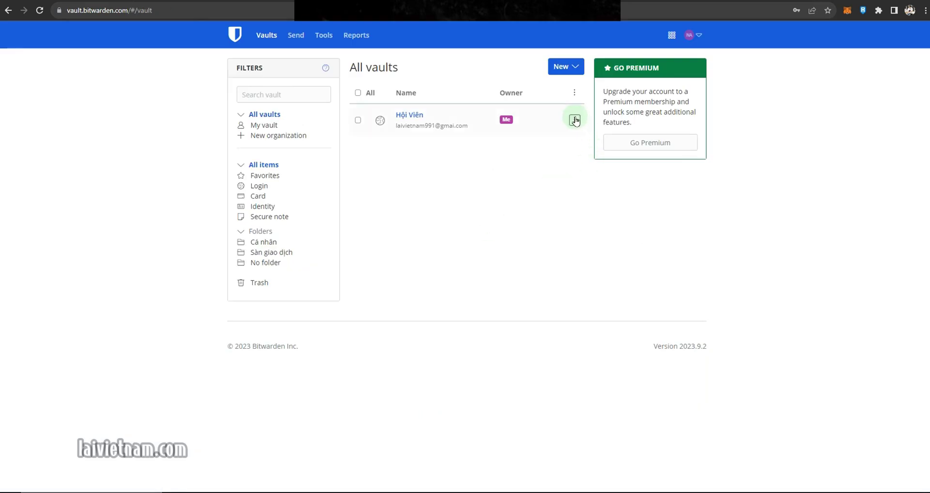
pyautogui.click(574, 120)
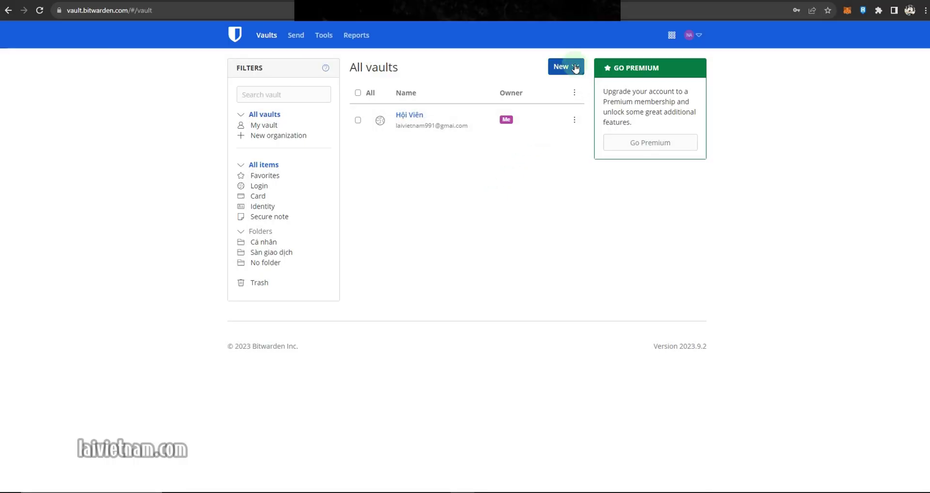
# - Start a new item named Sàn Binance in Sàn giao dịch, with the account e-mail as username
pyautogui.click(575, 69)
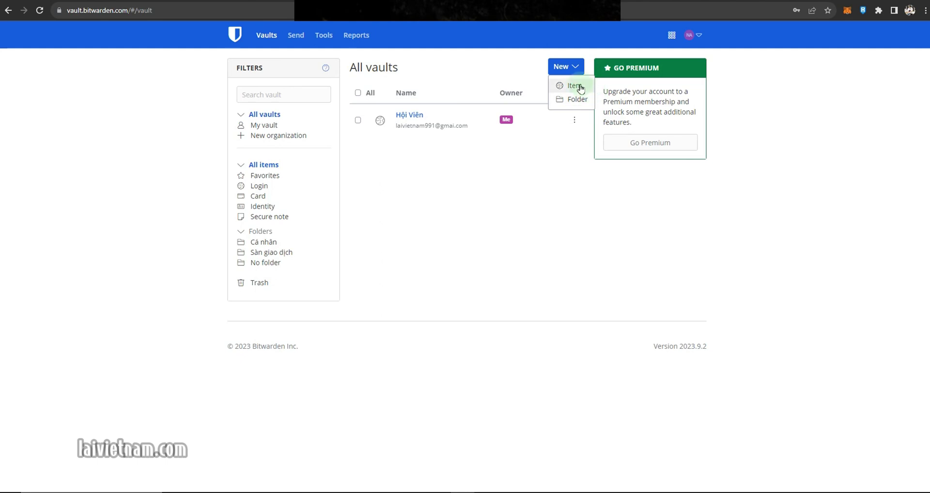
pyautogui.click(571, 86)
pyautogui.click(535, 126)
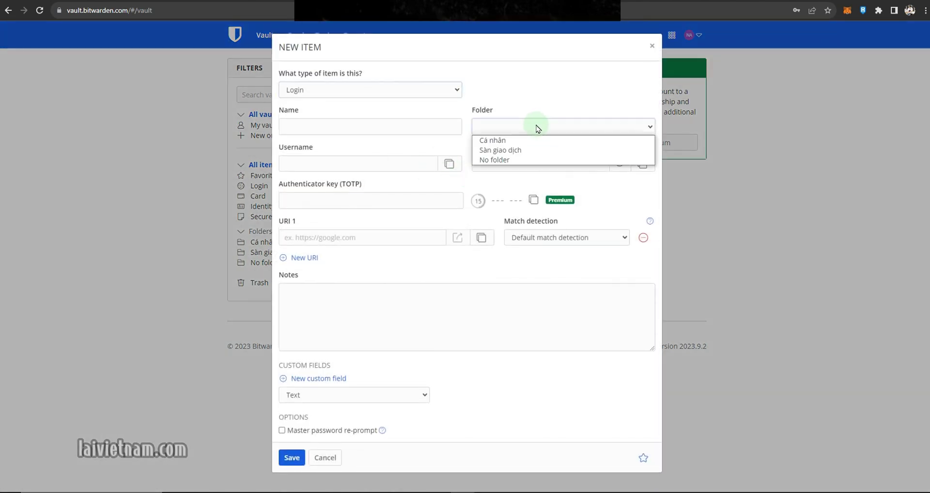
pyautogui.click(512, 149)
pyautogui.click(411, 124)
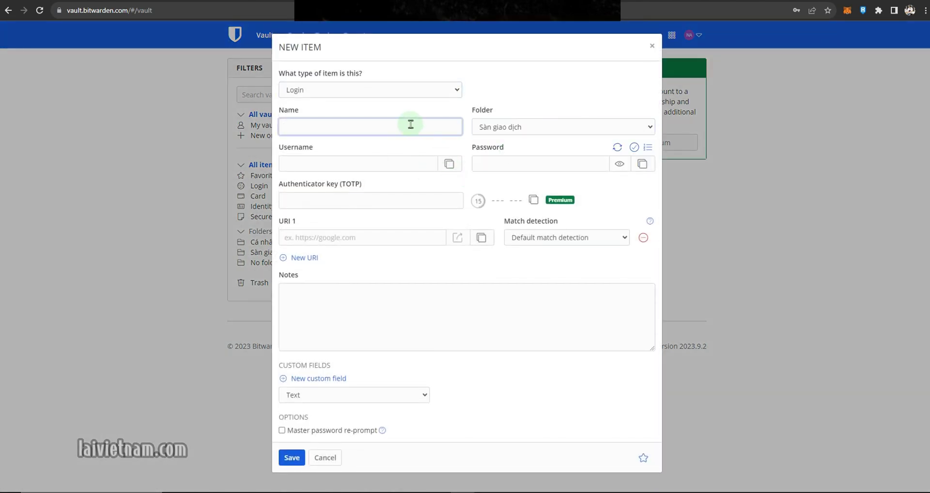
pyautogui.write('Sàn Binance')
pyautogui.press('Tab')
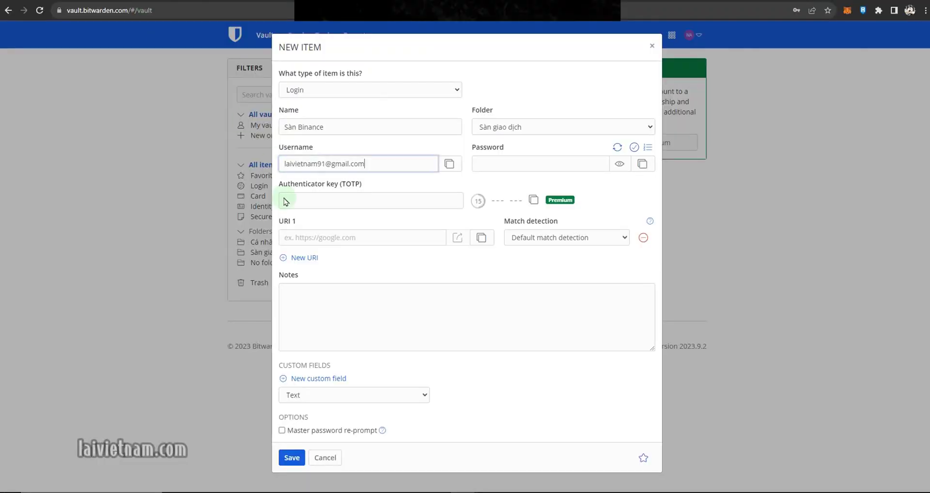
# - Paste the Binance address into URI 1, generate and copy a password, and save the login
pyautogui.click(312, 236)
pyautogui.hotkey('ctrl', 'v')
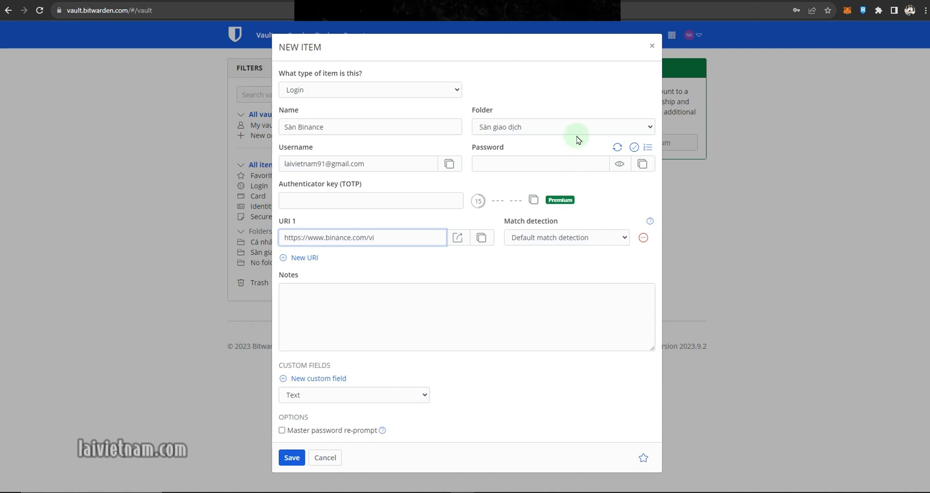
pyautogui.click(617, 149)
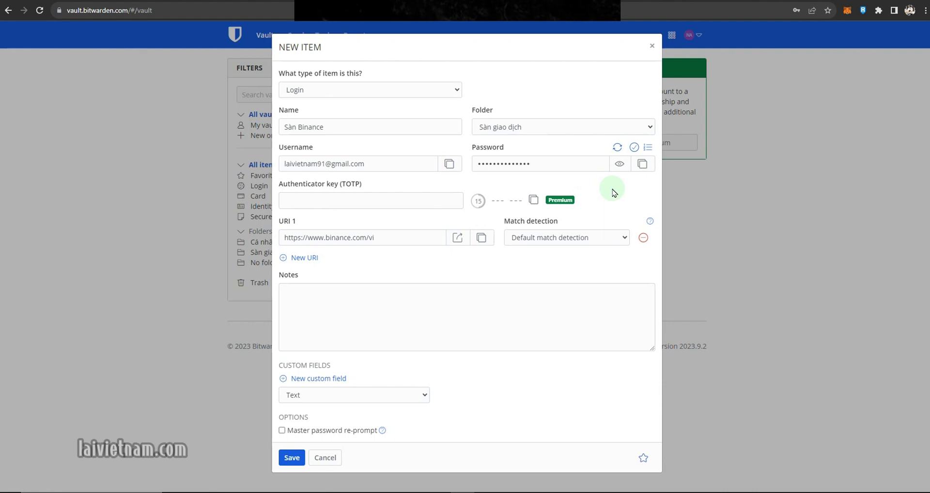
pyautogui.click(642, 164)
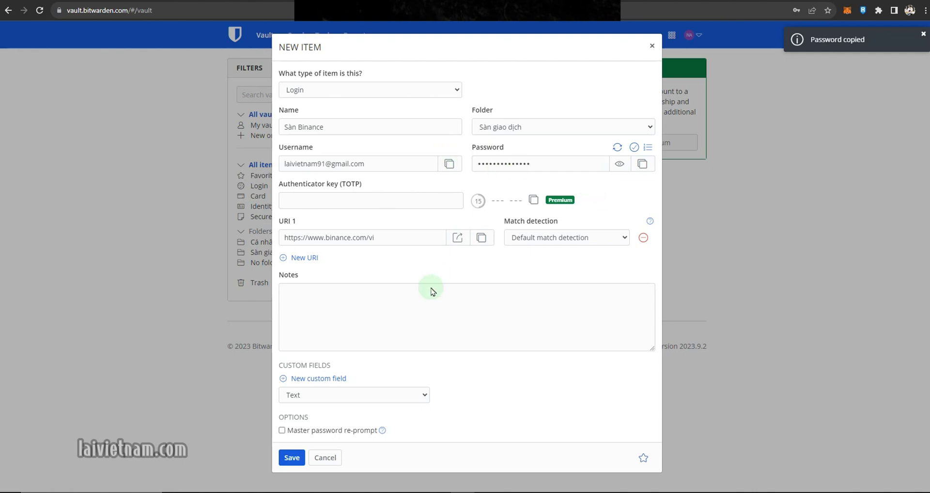
pyautogui.click(292, 457)
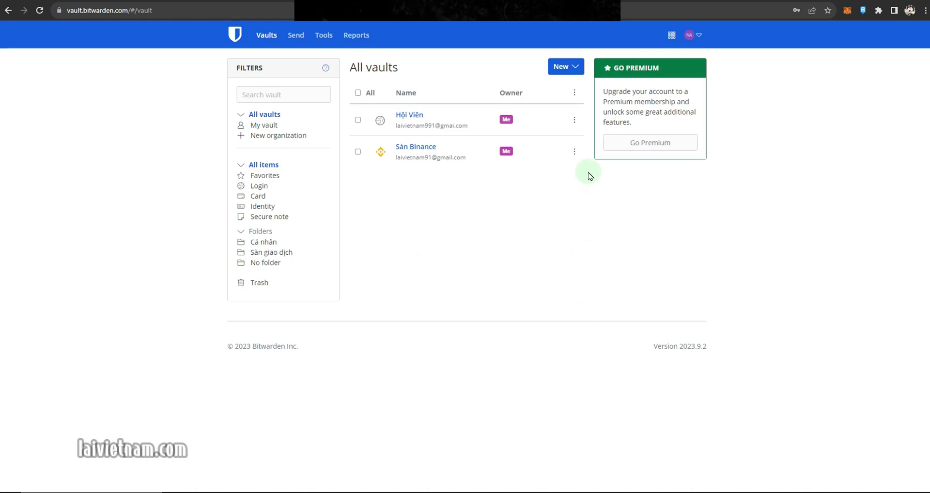
# - Launch Binance from the Sàn Binance login, open its Đăng nhập page, and return to the vault
pyautogui.click(574, 151)
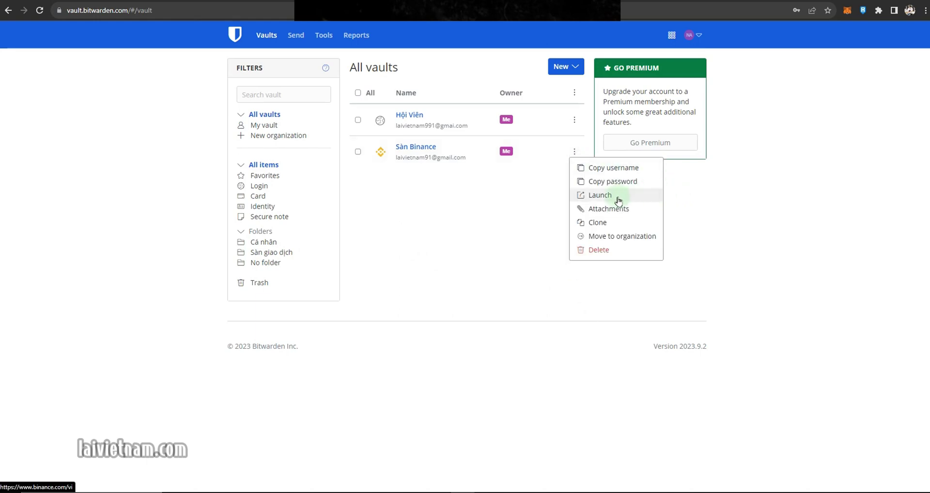
pyautogui.click(617, 195)
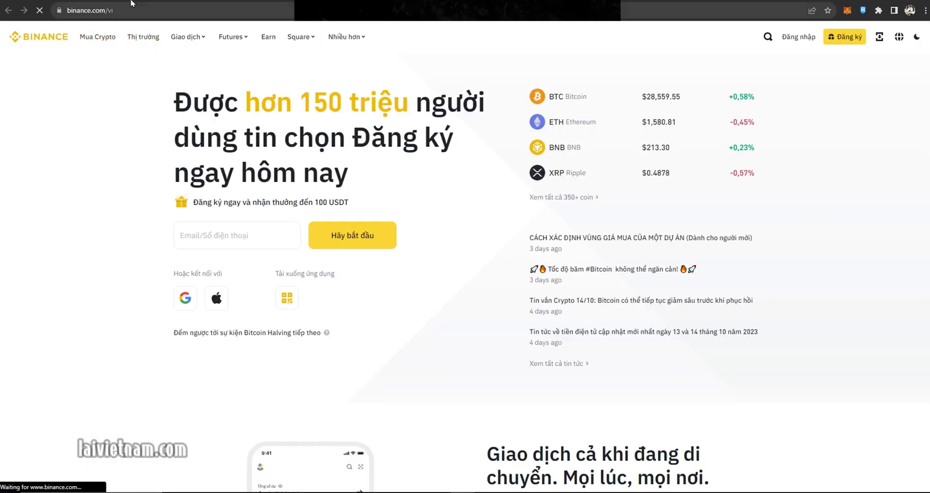
pyautogui.click(806, 44)
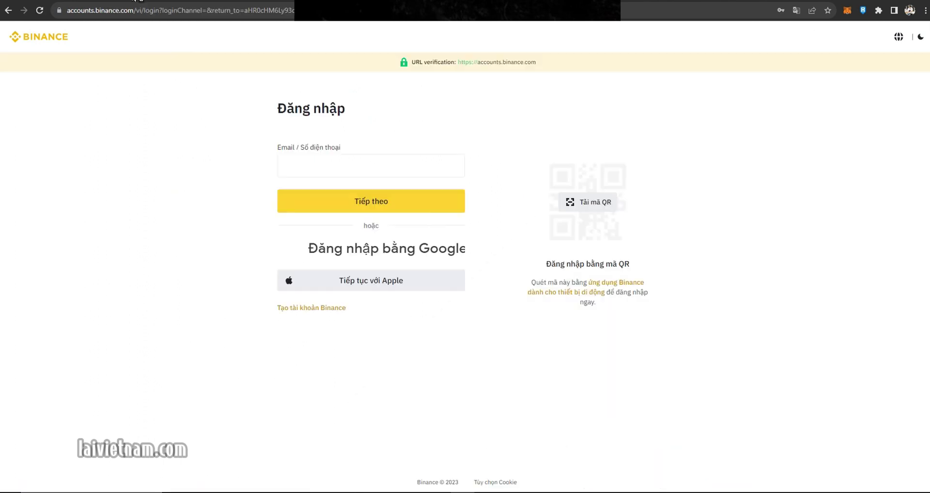
pyautogui.hotkey('ctrl', 'shift', 'Tab')
pyautogui.click(574, 152)
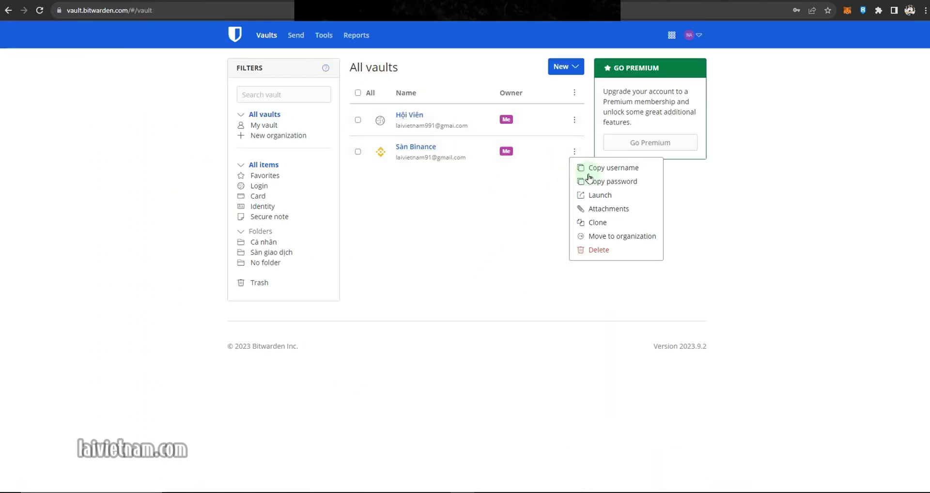
pyautogui.click(184, 1)
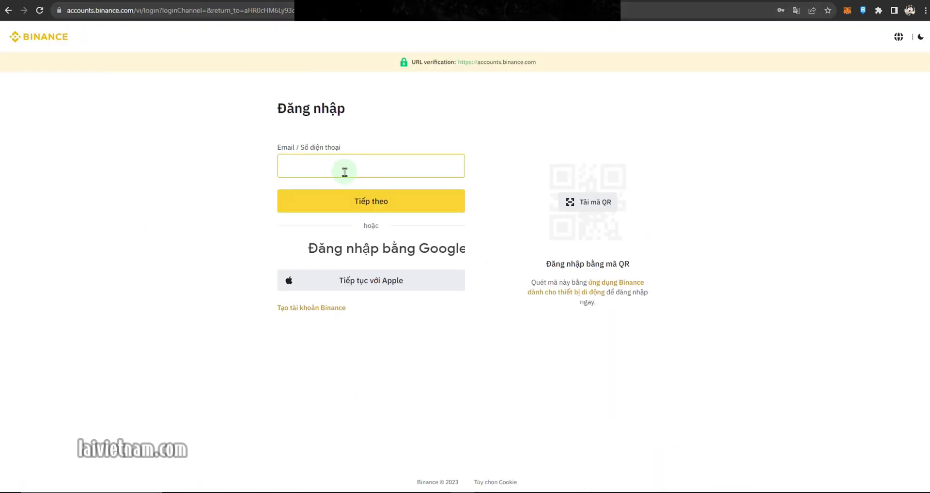
pyautogui.hotkey('ctrl', 'shift', 'Tab')
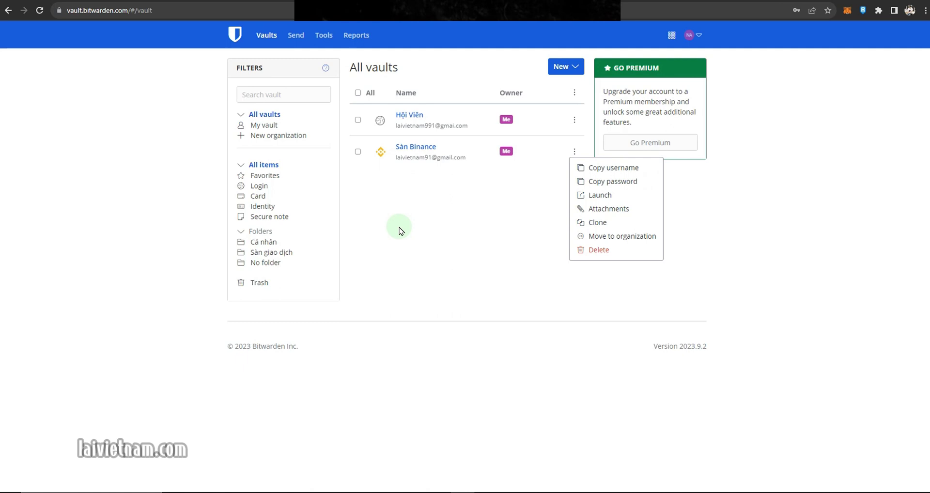
pyautogui.click(434, 252)
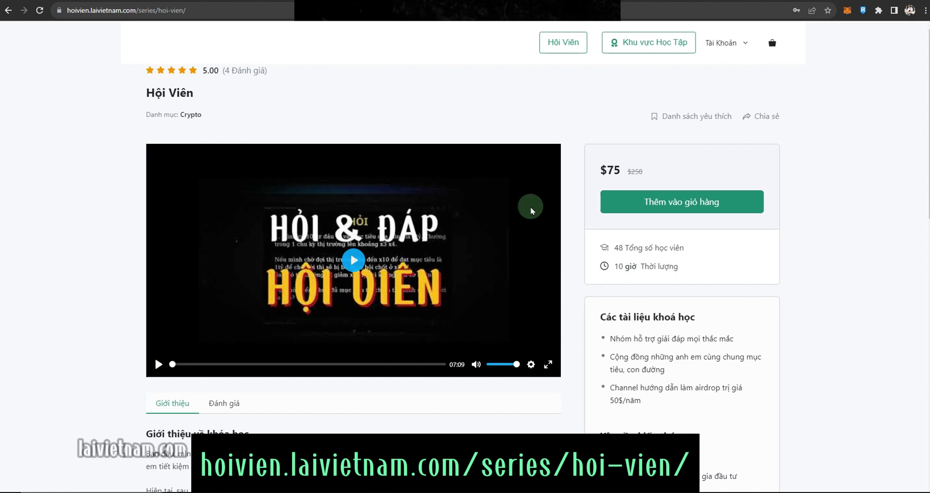
# - Scroll the Hội Viên course page down and back up to review the $75 course details
pyautogui.scroll(-3, 530, 211)
pyautogui.scroll(2, 530, 211)
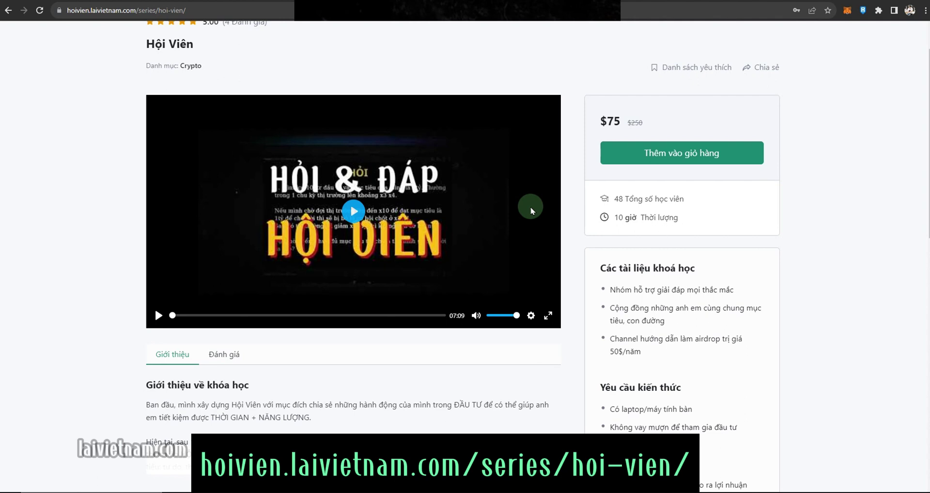
pyautogui.scroll(1, 531, 207)
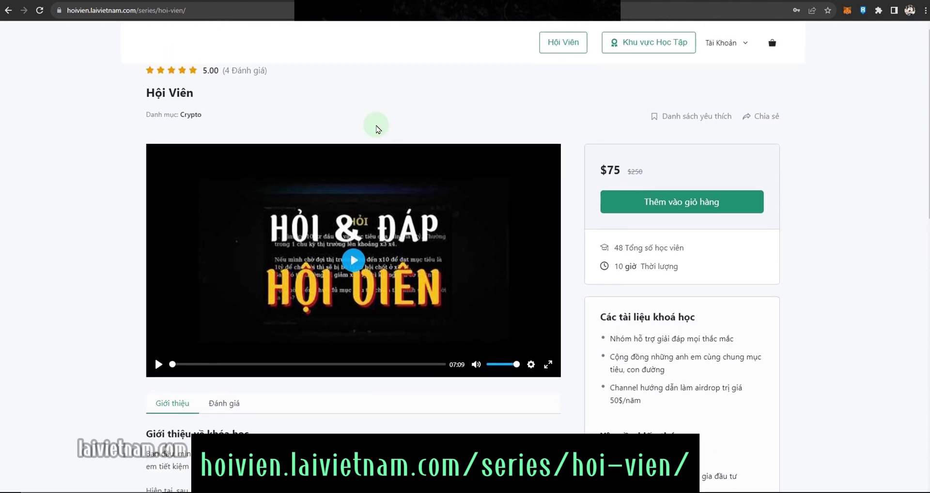